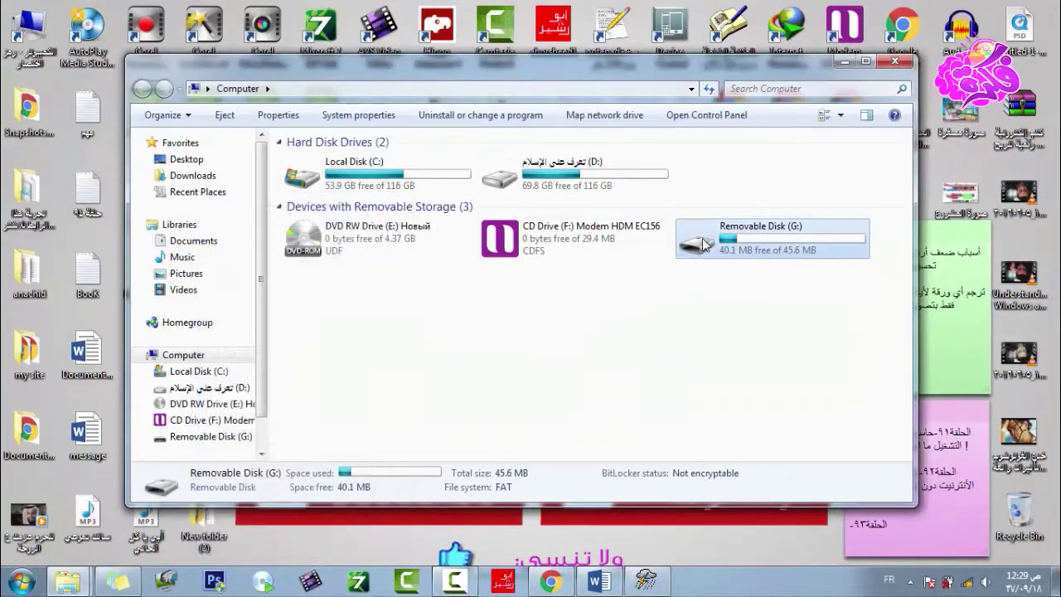
{"action": "right_click", "coordinate": [730, 253]}
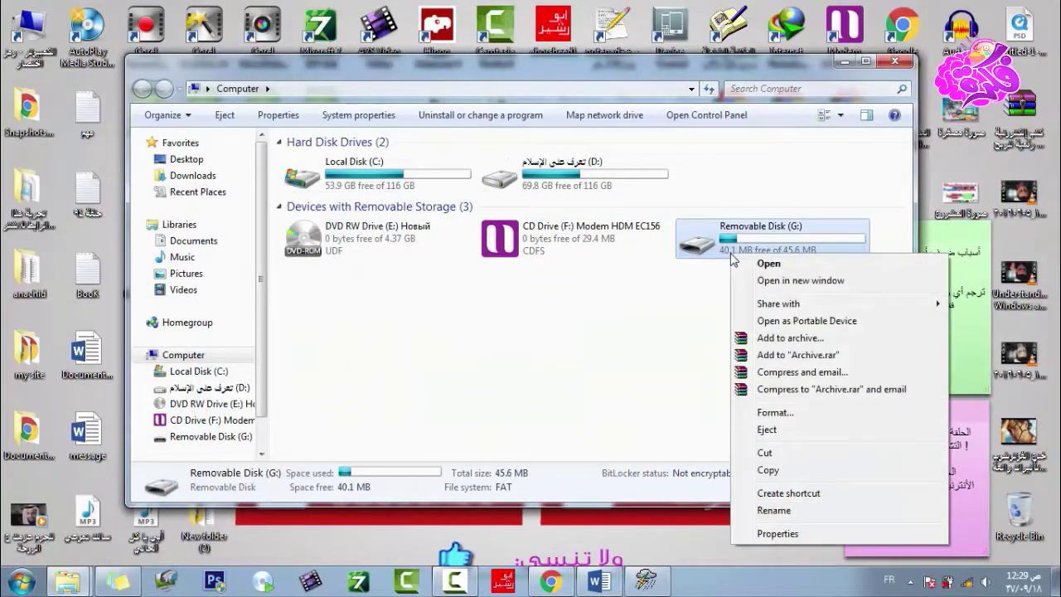
{"action": "left_click", "coordinate": [632, 445]}
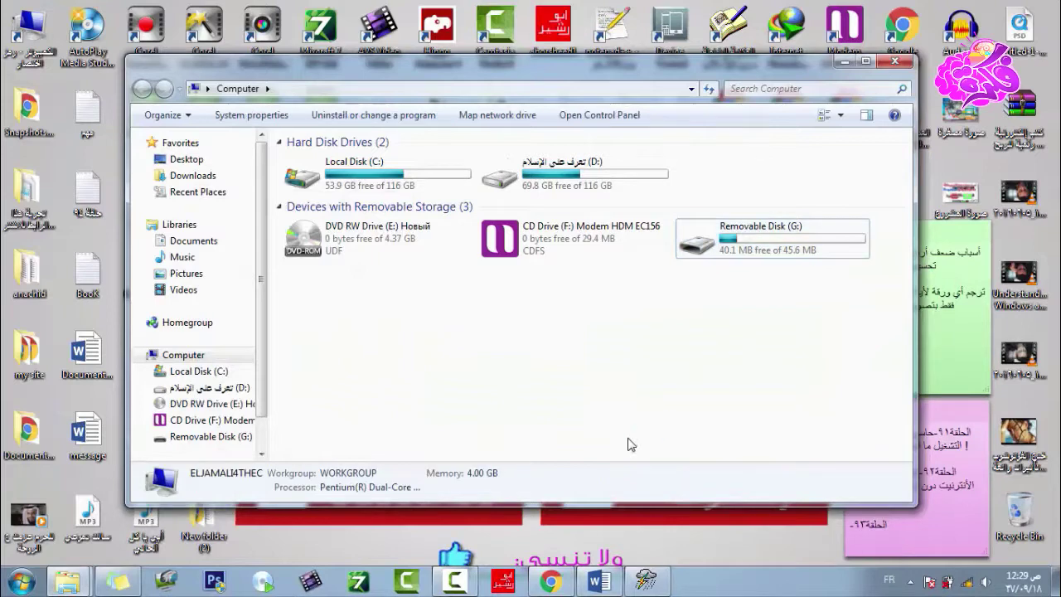
{"action": "left_click", "coordinate": [730, 262]}
{"action": "right_click", "coordinate": [729, 262]}
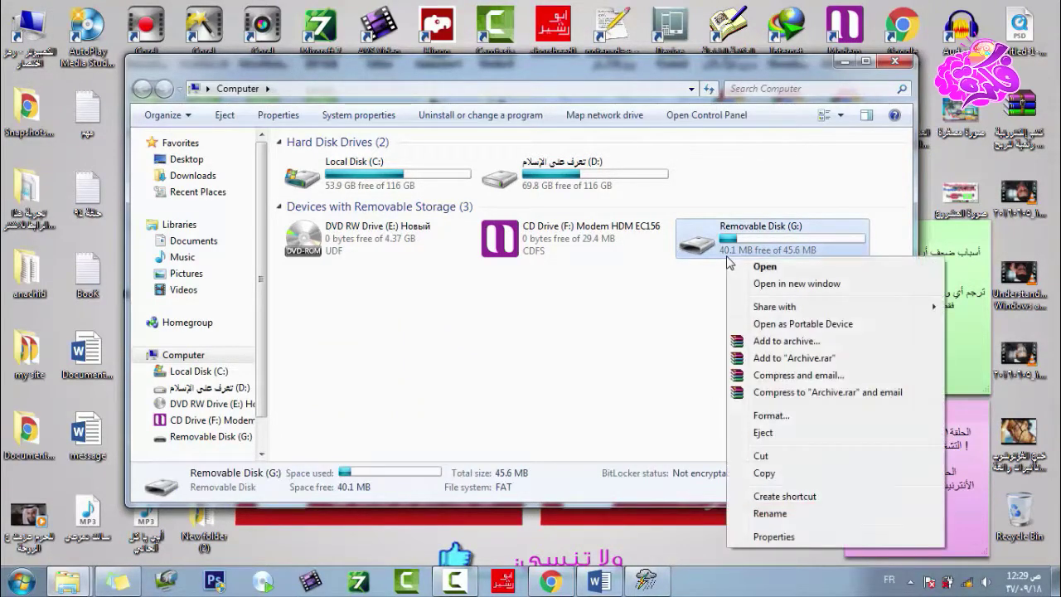
{"action": "left_click", "coordinate": [623, 348]}
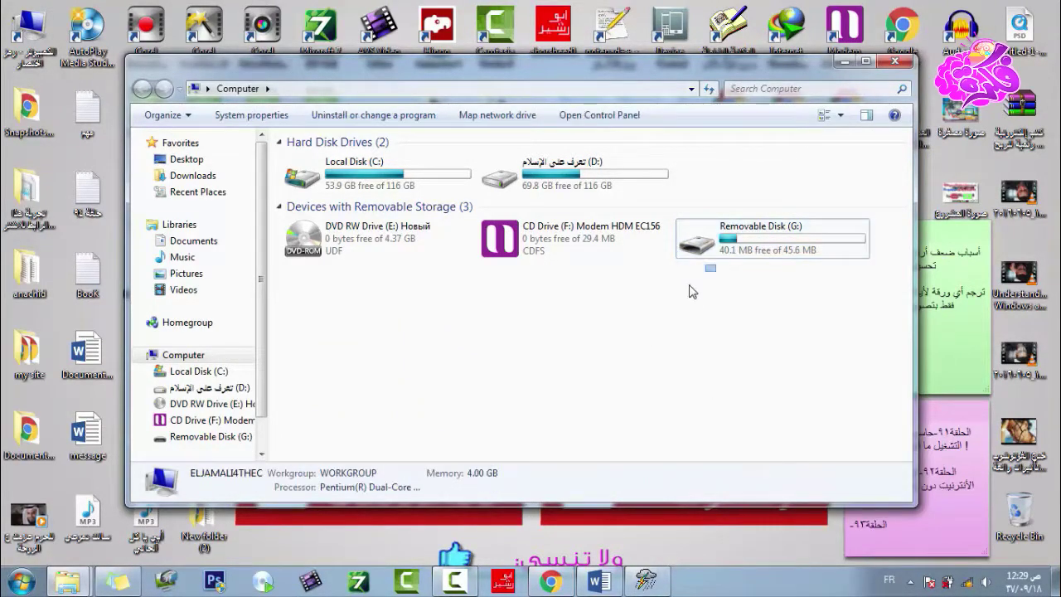
Check the general properties of Removable Disk (G:) and close them without changes
{"action": "right_click", "coordinate": [725, 235]}
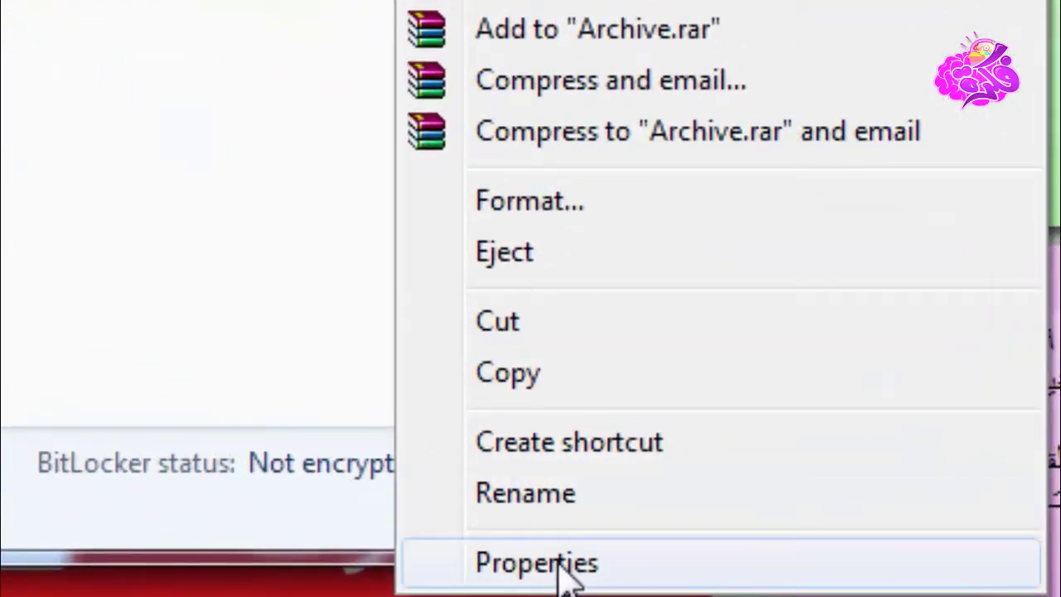
{"action": "left_click", "coordinate": [559, 567]}
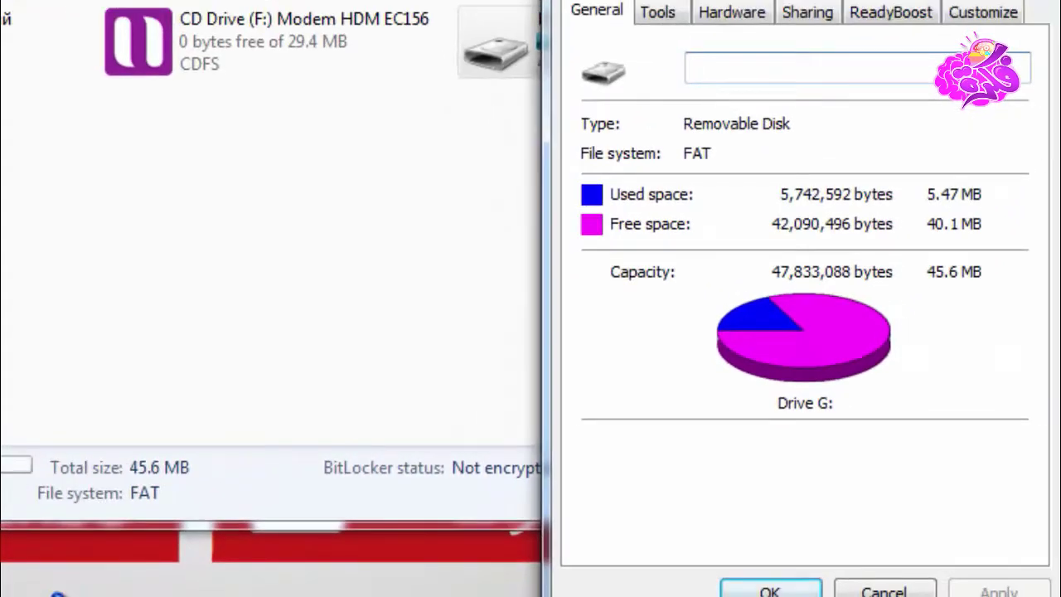
{"action": "key", "text": "Escape"}
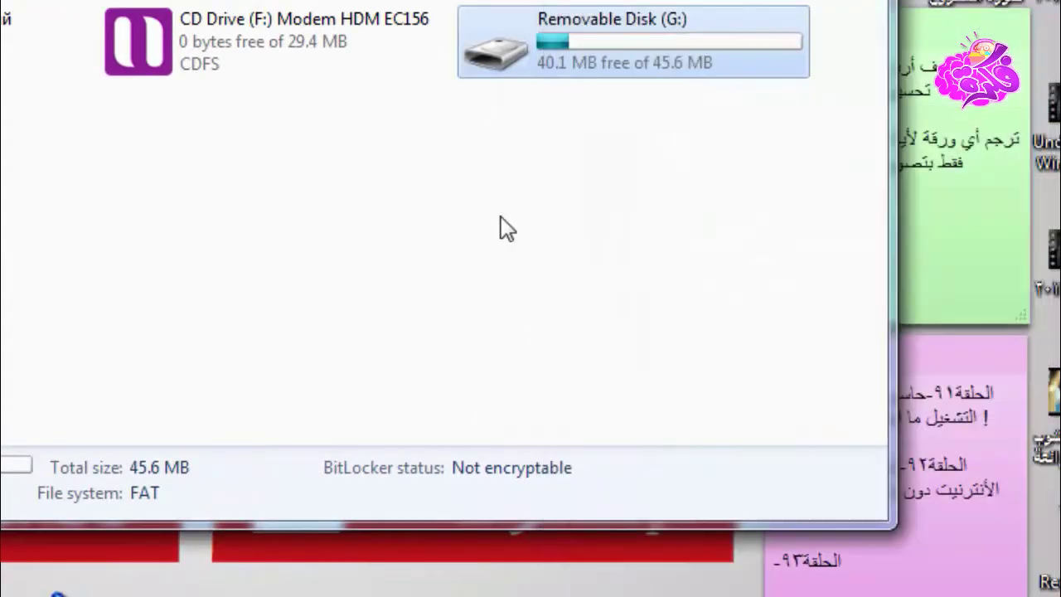
{"action": "left_click", "coordinate": [428, 261]}
Look at the files stored on Removable Disk (G:) and return to the Computer overview
{"action": "left_click", "coordinate": [621, 26]}
{"action": "double_click", "coordinate": [765, 104]}
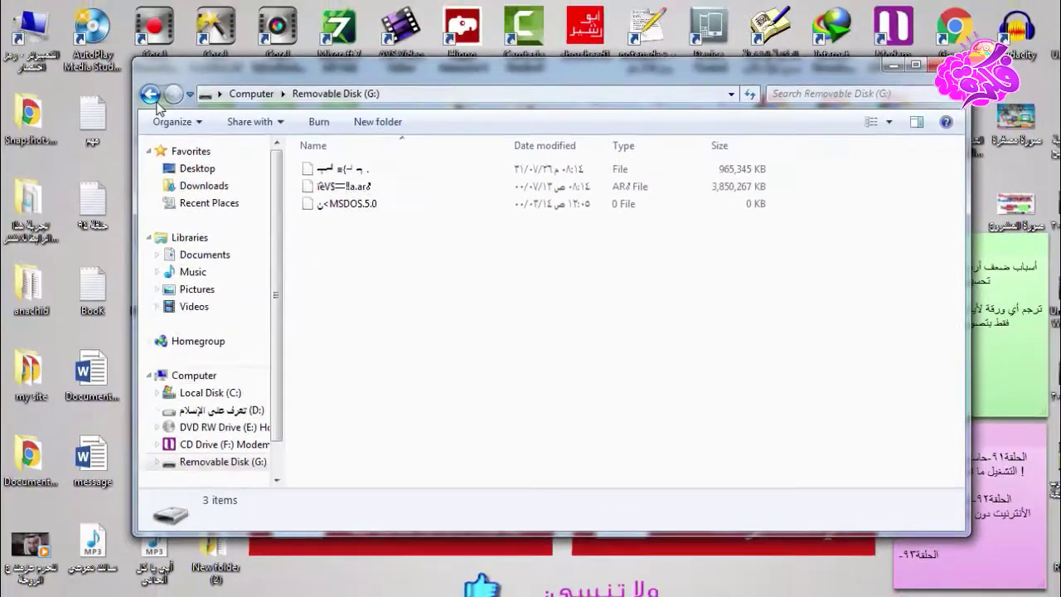
{"action": "left_click", "coordinate": [0, 17]}
{"action": "left_click", "coordinate": [401, 442]}
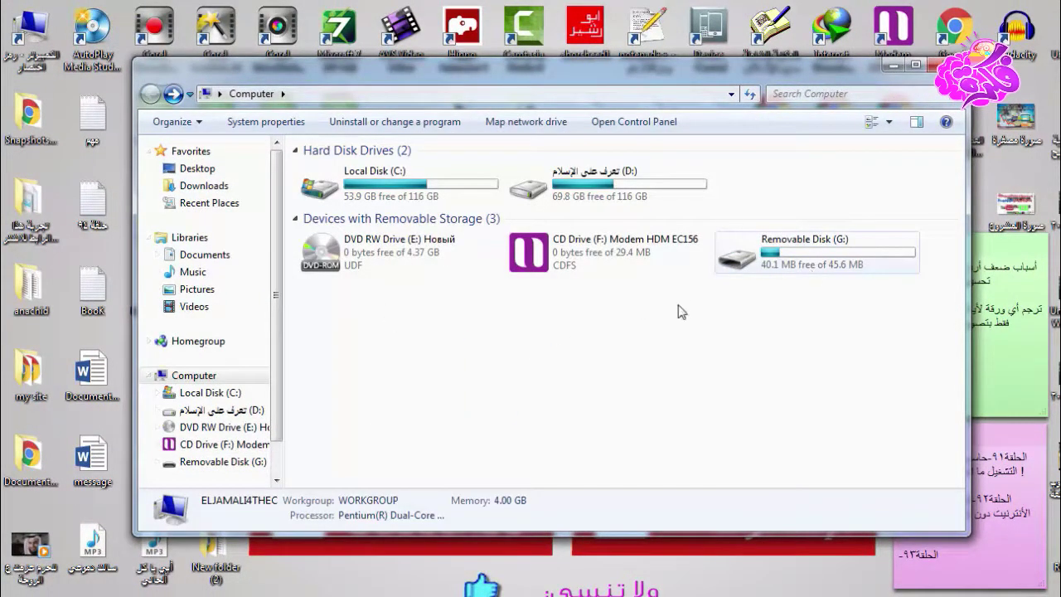
{"action": "left_click", "coordinate": [448, 389]}
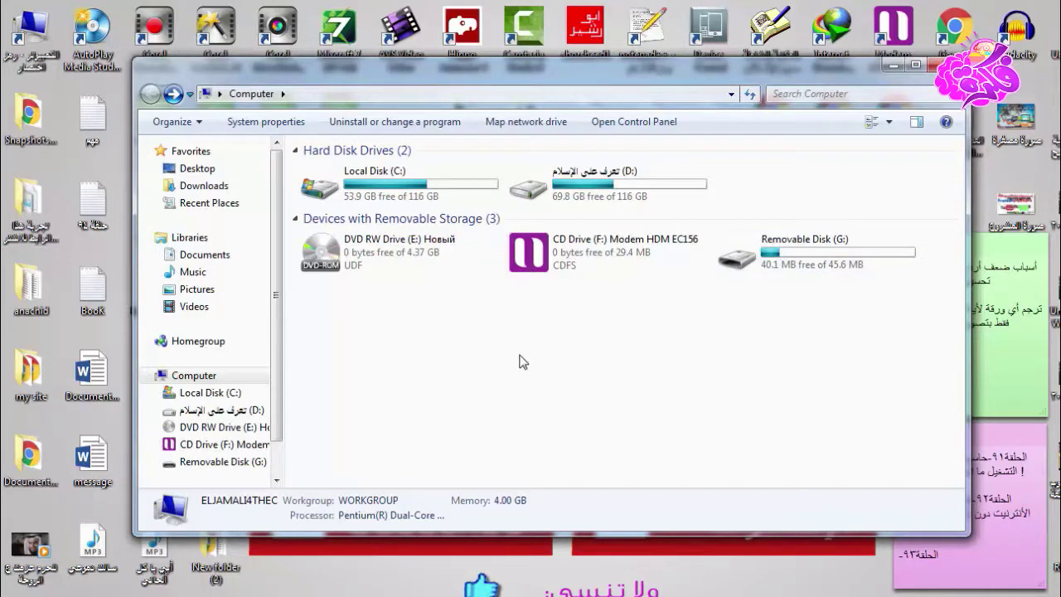
Try to delete all the files on Removable Disk (G:)
{"action": "double_click", "coordinate": [749, 263]}
{"action": "left_click_drag", "start_coordinate": [325, 344], "coordinate": [308, 150]}
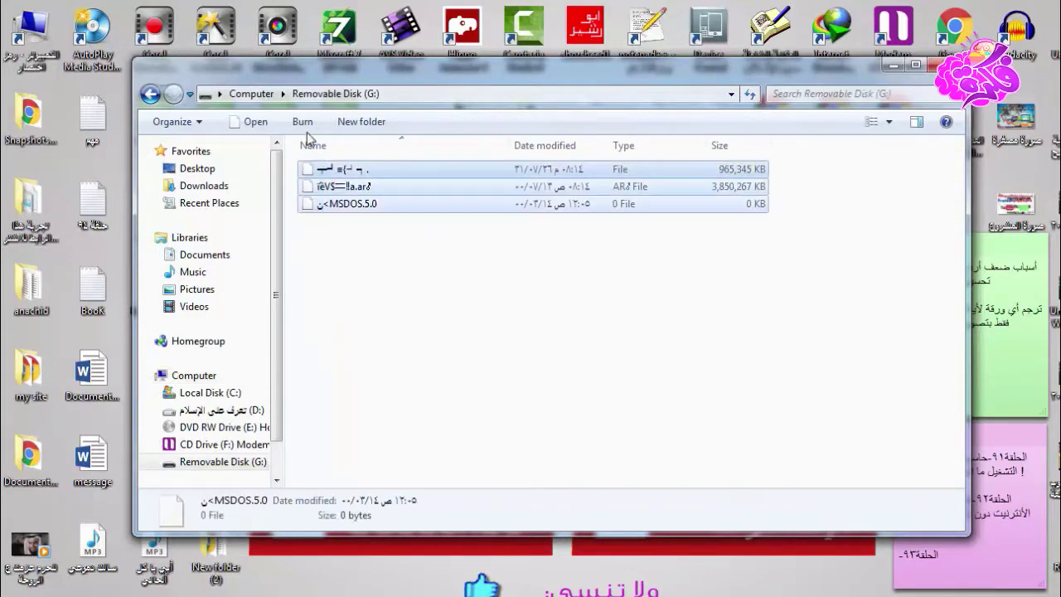
{"action": "right_click", "coordinate": [334, 171]}
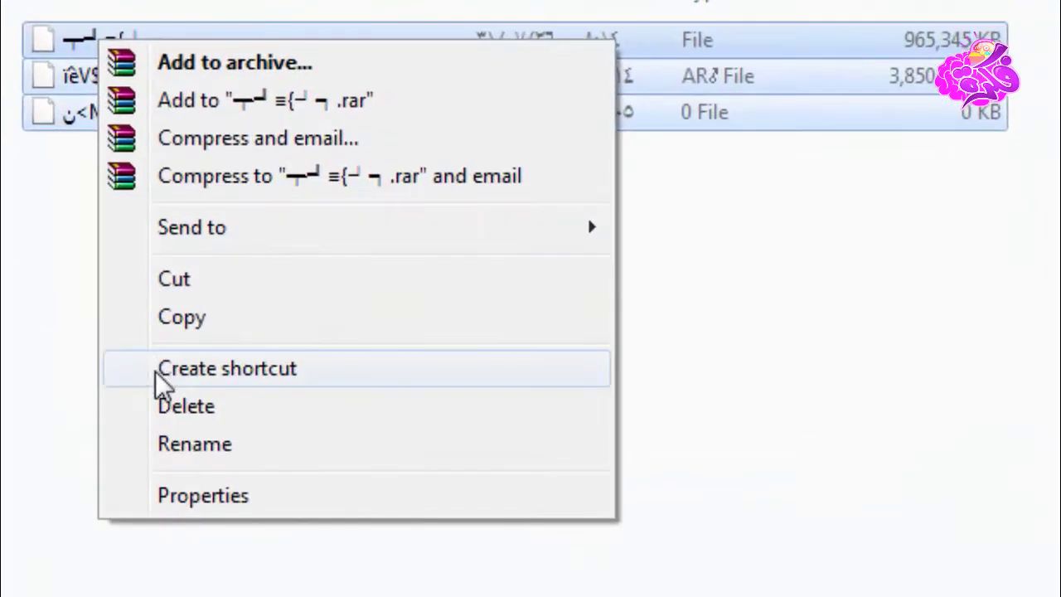
{"action": "left_click", "coordinate": [229, 386]}
{"action": "left_click", "coordinate": [724, 354]}
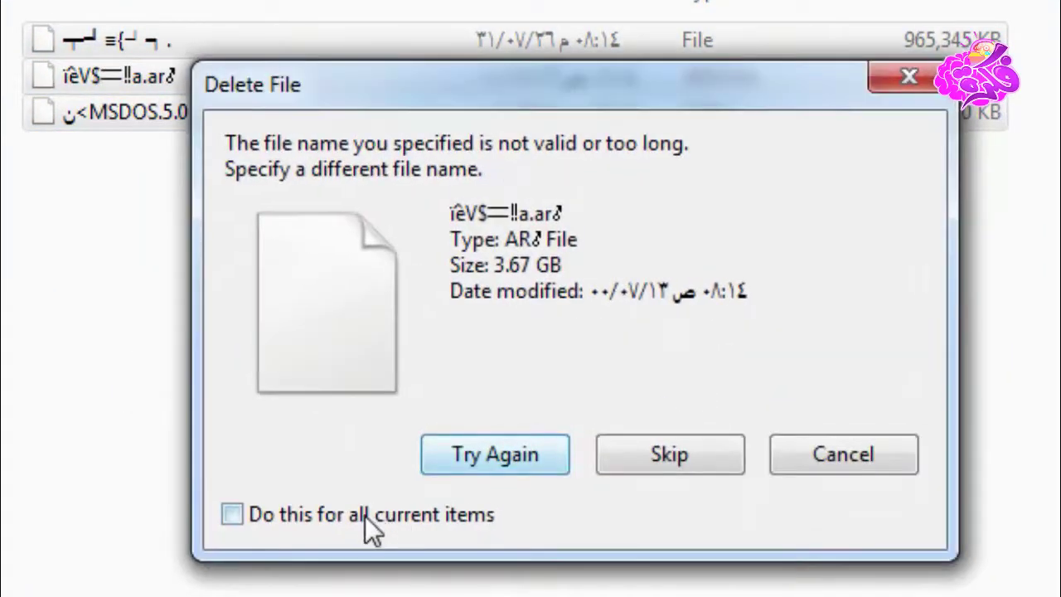
Skip the files that cannot be deleted, applying this choice to all current items
{"action": "left_click", "coordinate": [365, 516]}
{"action": "left_click", "coordinate": [521, 438]}
{"action": "left_click", "coordinate": [433, 509]}
{"action": "left_click", "coordinate": [670, 454]}
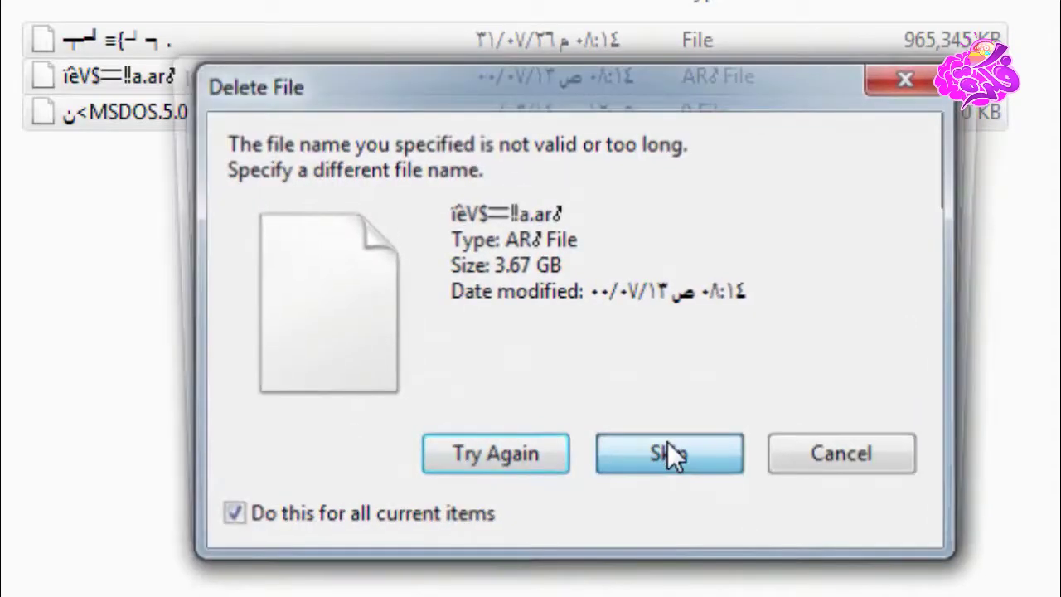
{"action": "left_click", "coordinate": [757, 465]}
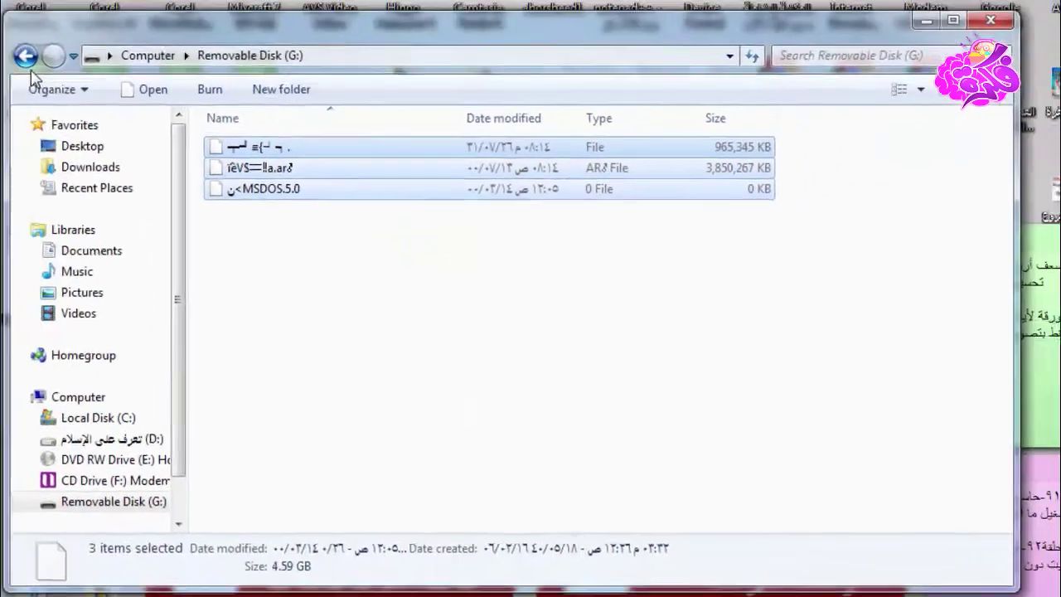
Quick-format Removable Disk (G:) with the FAT file system and 1024-byte allocation units, and close the format dialog
{"action": "left_click", "coordinate": [26, 55]}
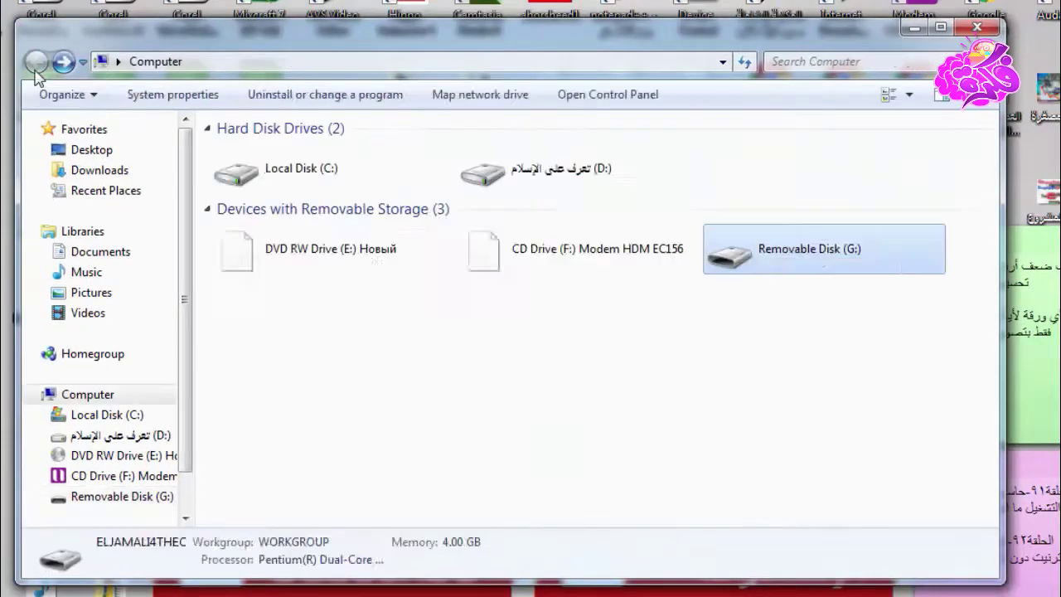
{"action": "right_click", "coordinate": [829, 253]}
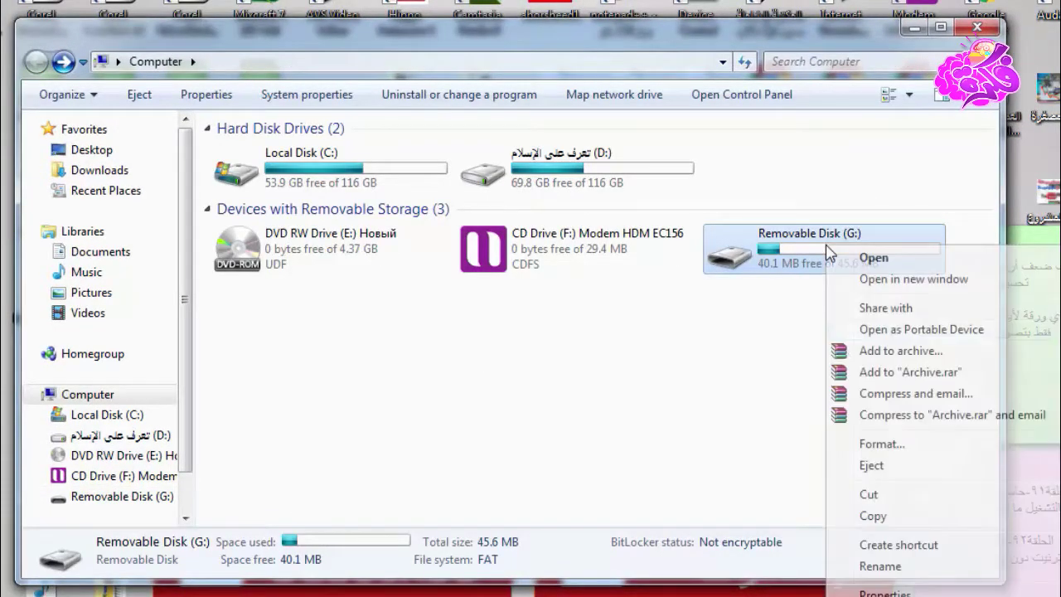
{"action": "left_click", "coordinate": [867, 443]}
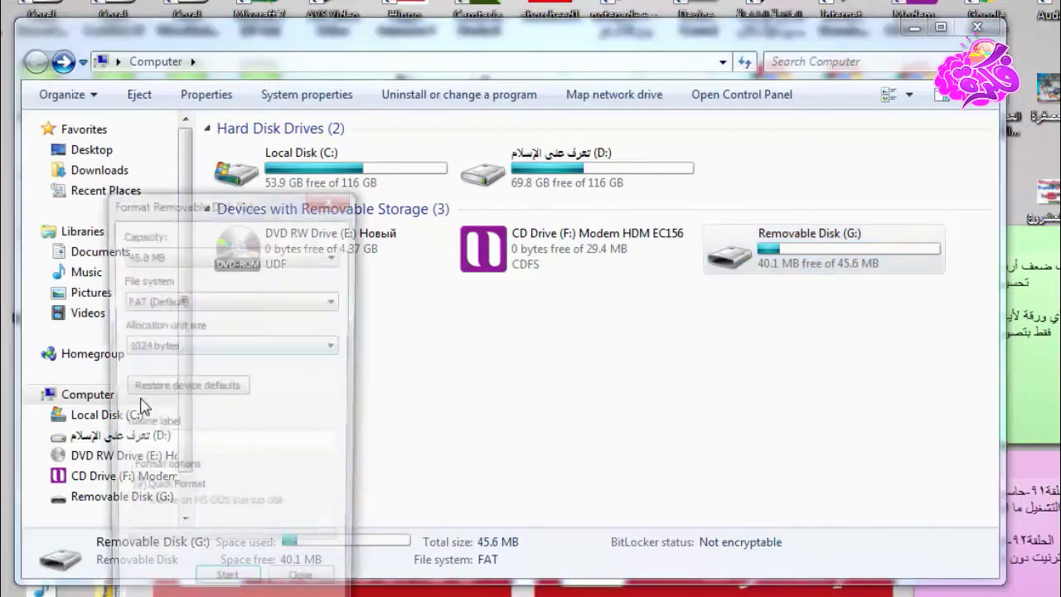
{"action": "left_click", "coordinate": [226, 590]}
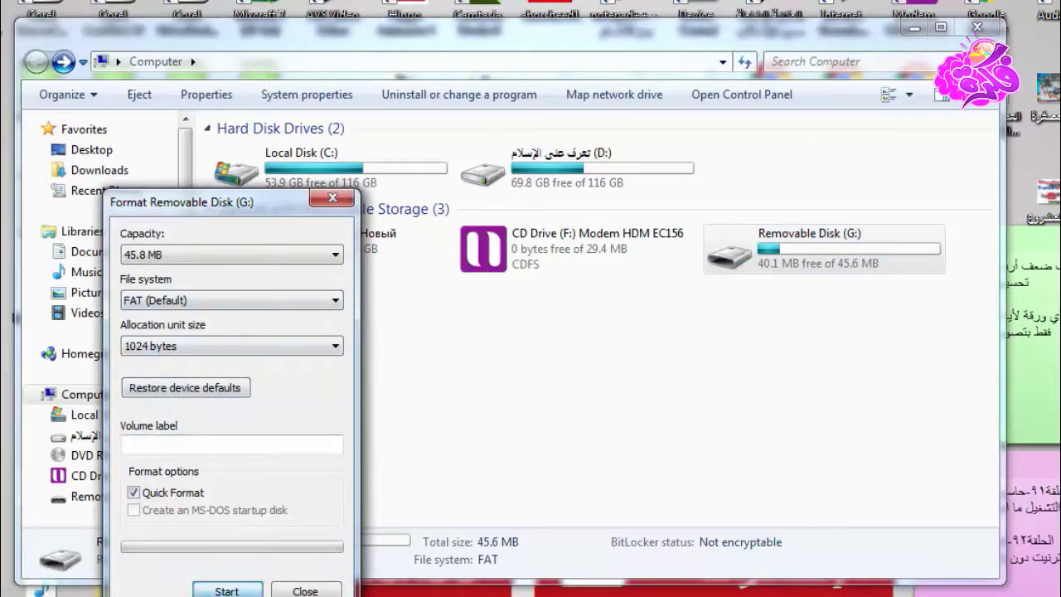
{"action": "left_click", "coordinate": [571, 315]}
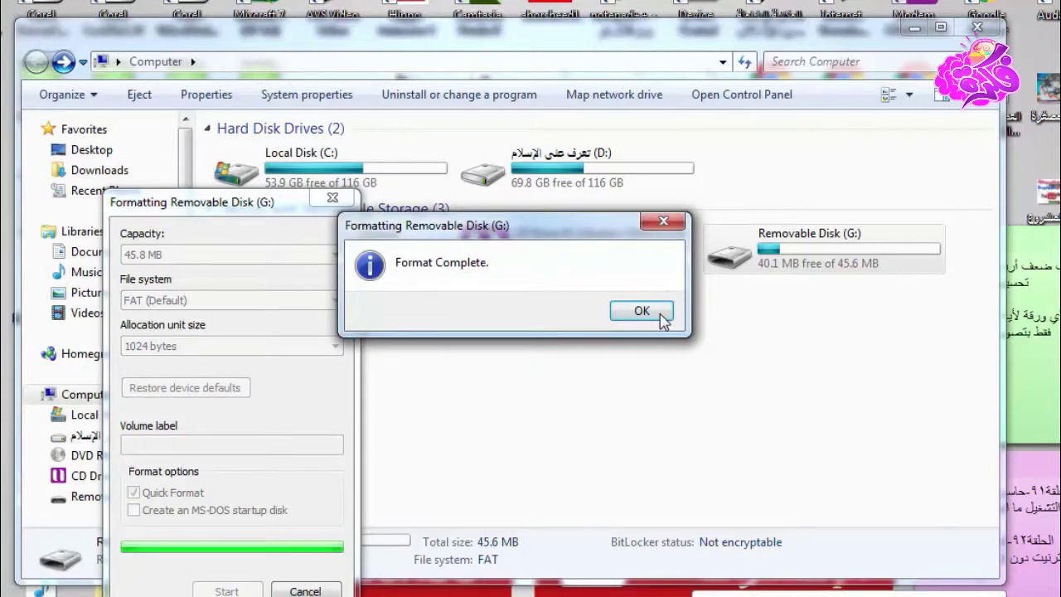
{"action": "left_click", "coordinate": [641, 311]}
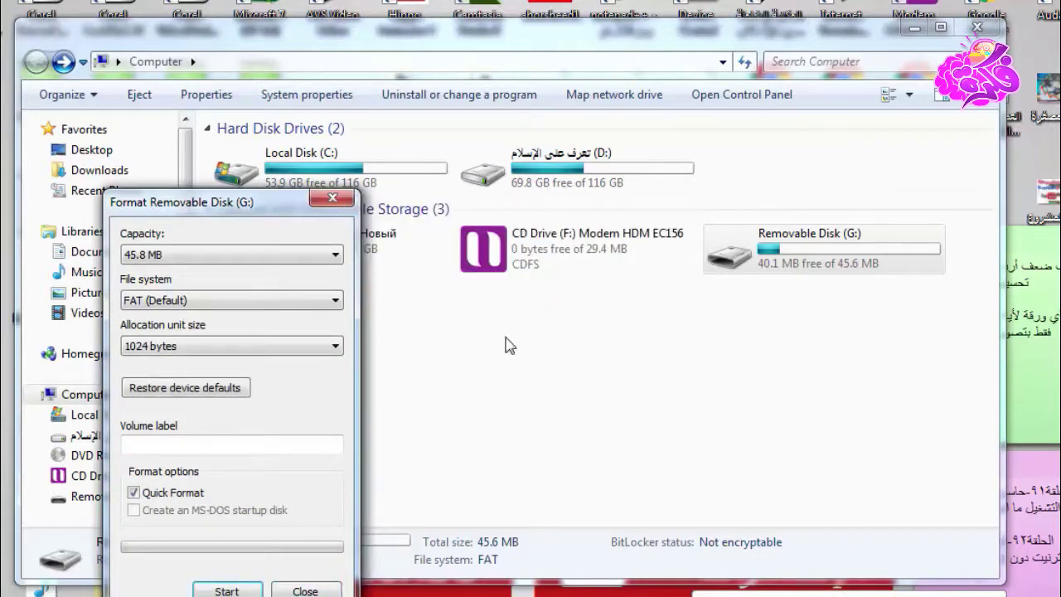
{"action": "left_click", "coordinate": [340, 199]}
Launch HDHacker from the folder with its portable files and read the boot sector of logical drive G
{"action": "left_click", "coordinate": [464, 355]}
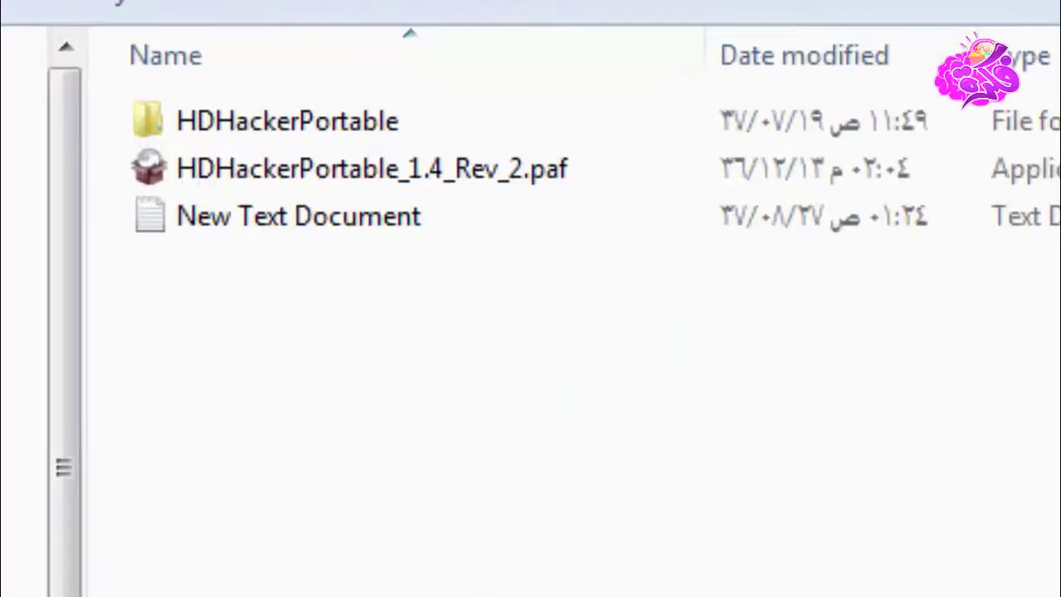
{"action": "left_click", "coordinate": [634, 366]}
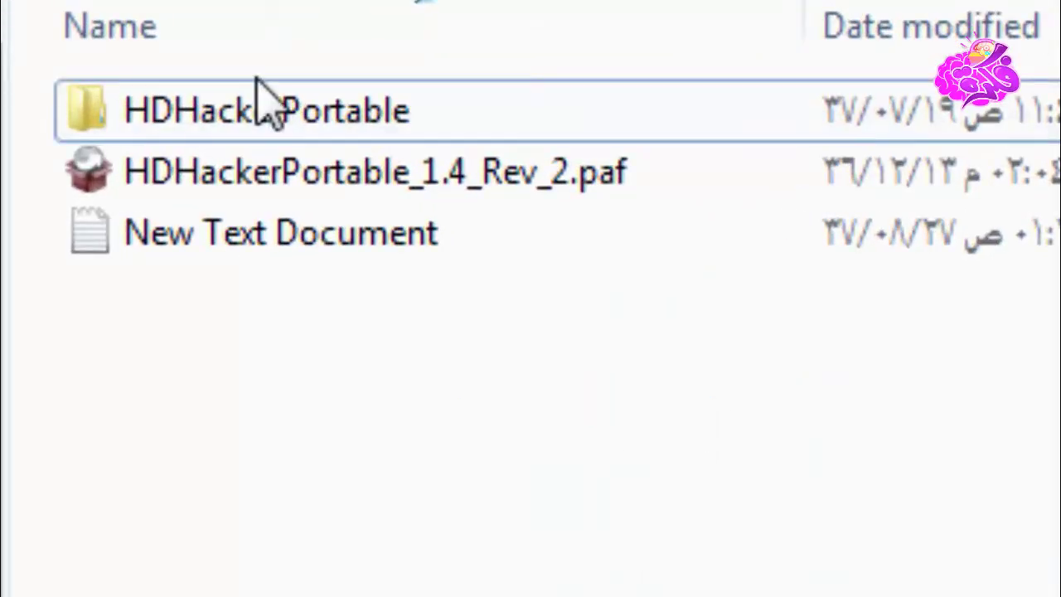
{"action": "left_click", "coordinate": [241, 192]}
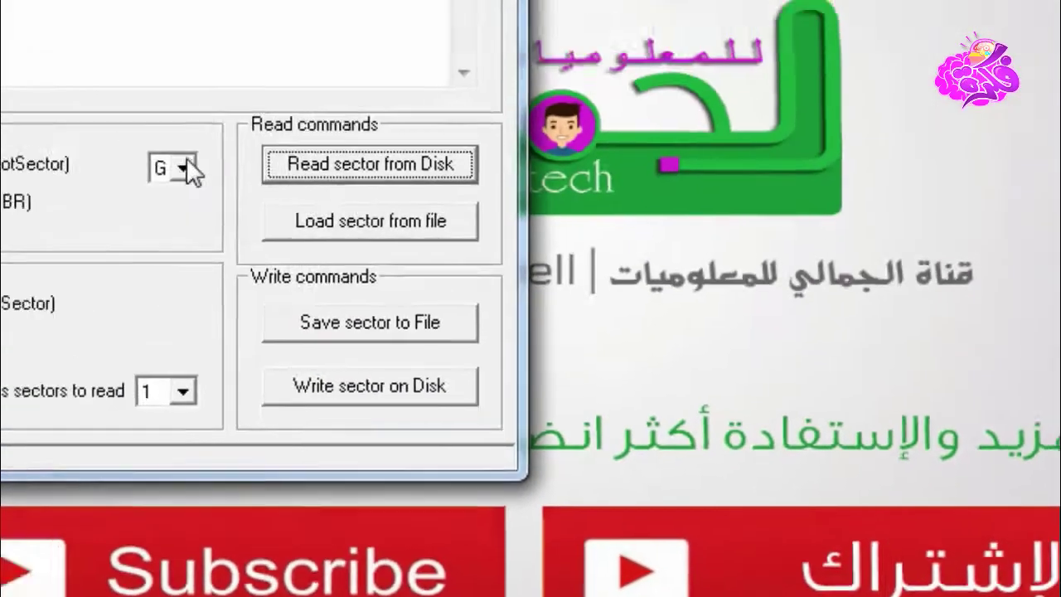
Review the choices for the logical drive and the number of continuous sectors to read, and minimize HDHacker
{"action": "left_click", "coordinate": [352, 342]}
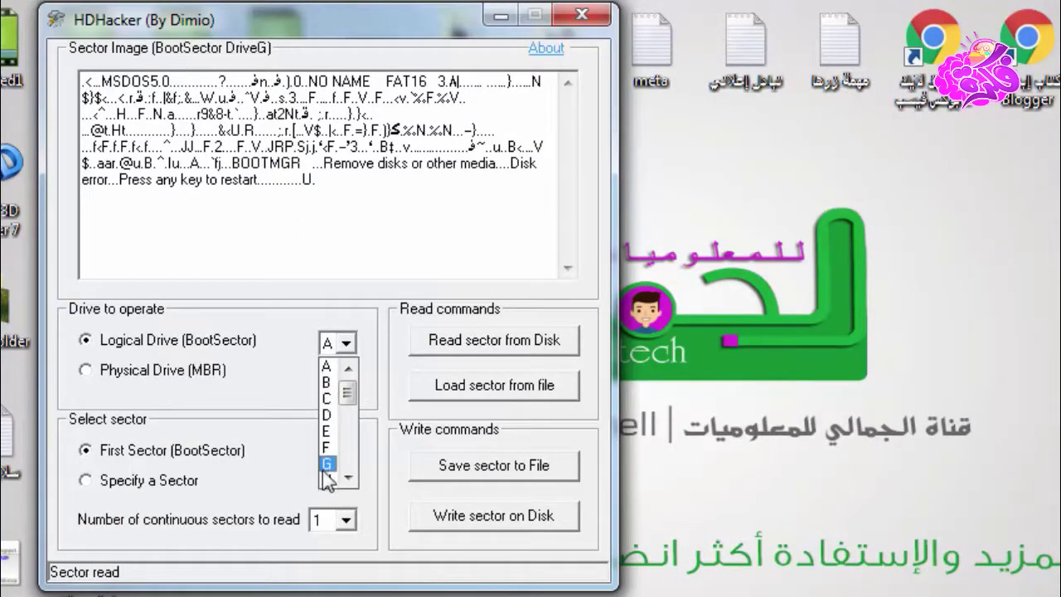
{"action": "left_click", "coordinate": [257, 443]}
{"action": "left_click", "coordinate": [346, 520]}
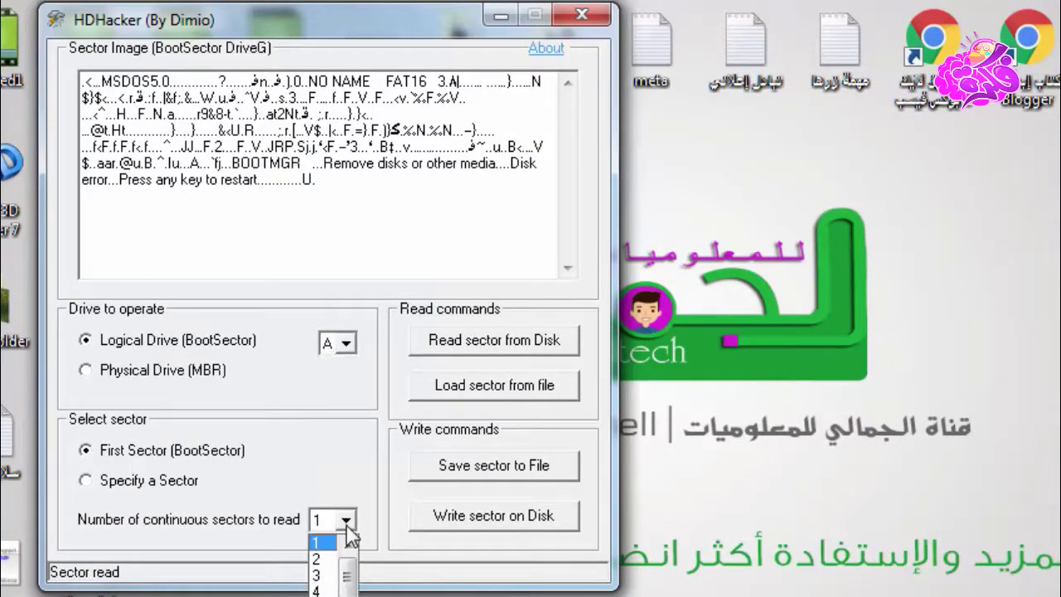
{"action": "left_click", "coordinate": [336, 533]}
{"action": "left_click", "coordinate": [504, 17]}
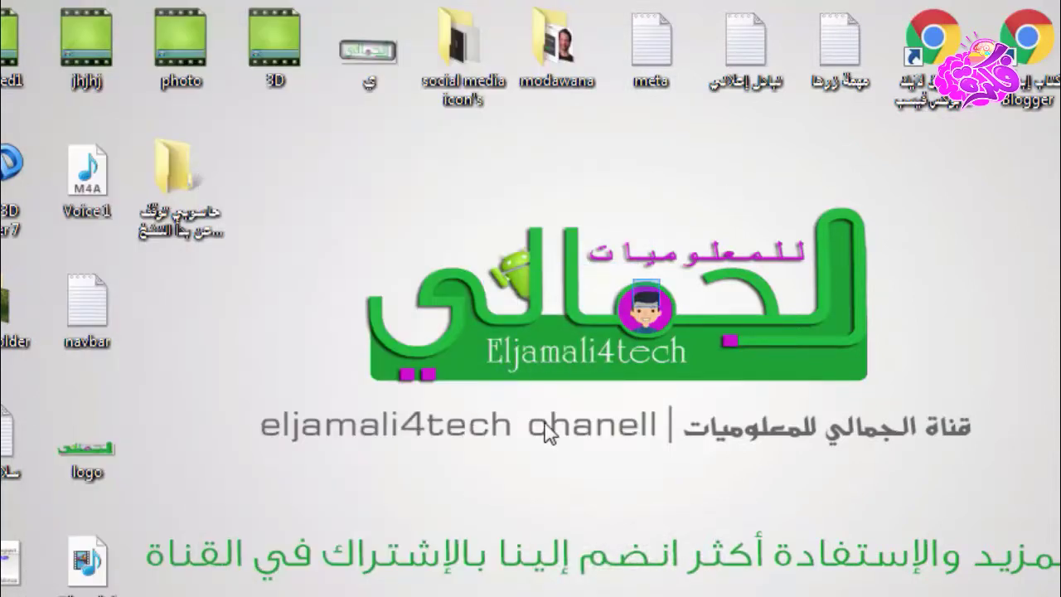
{"action": "left_click_drag", "start_coordinate": [537, 437], "coordinate": [756, 232]}
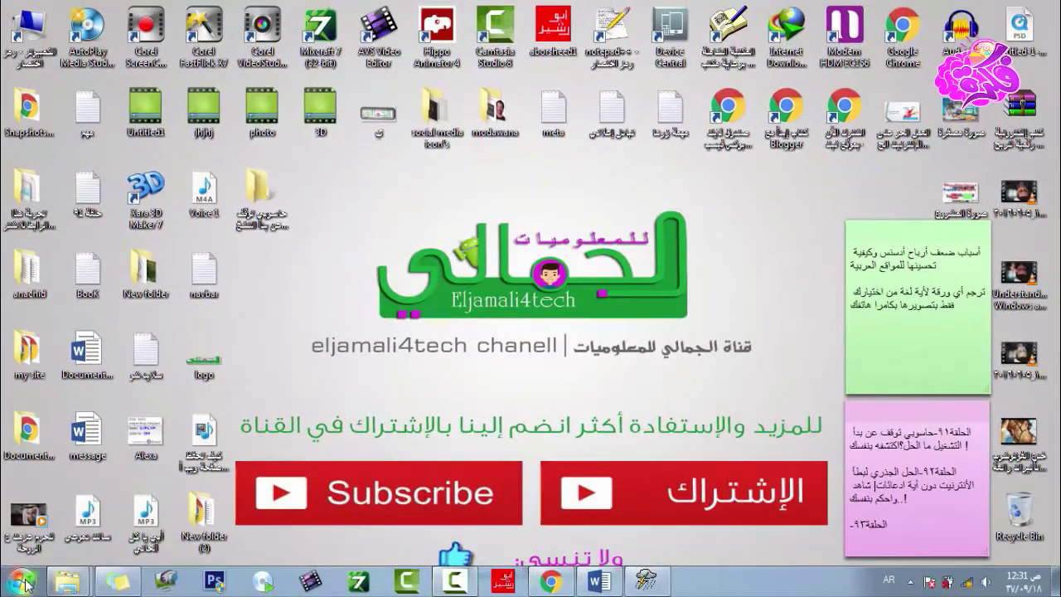
Search the installed programs for cmd and open the Command Prompt
{"action": "left_click", "coordinate": [22, 582]}
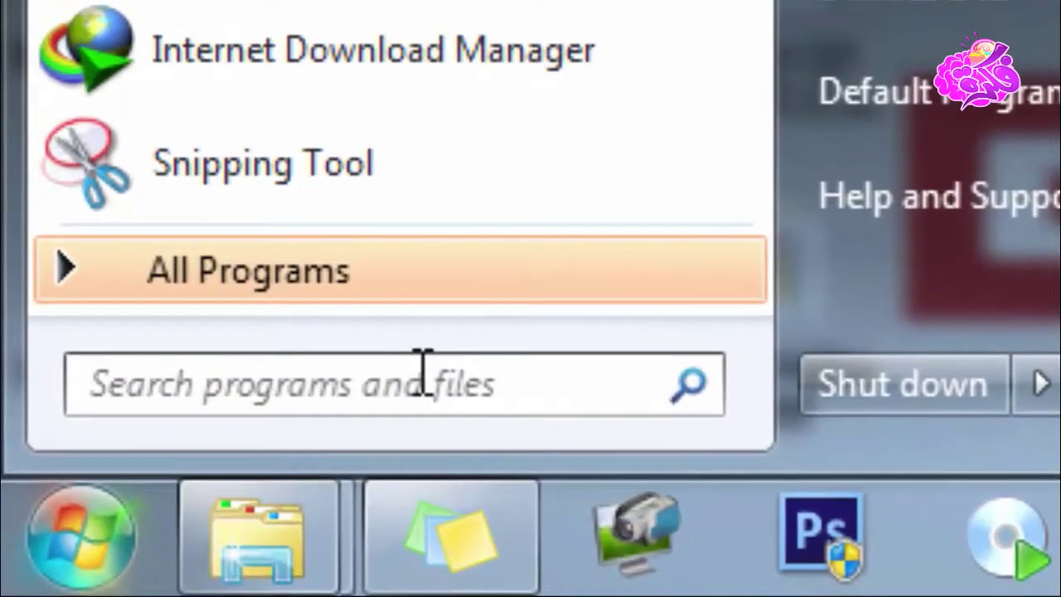
{"action": "left_click", "coordinate": [423, 377]}
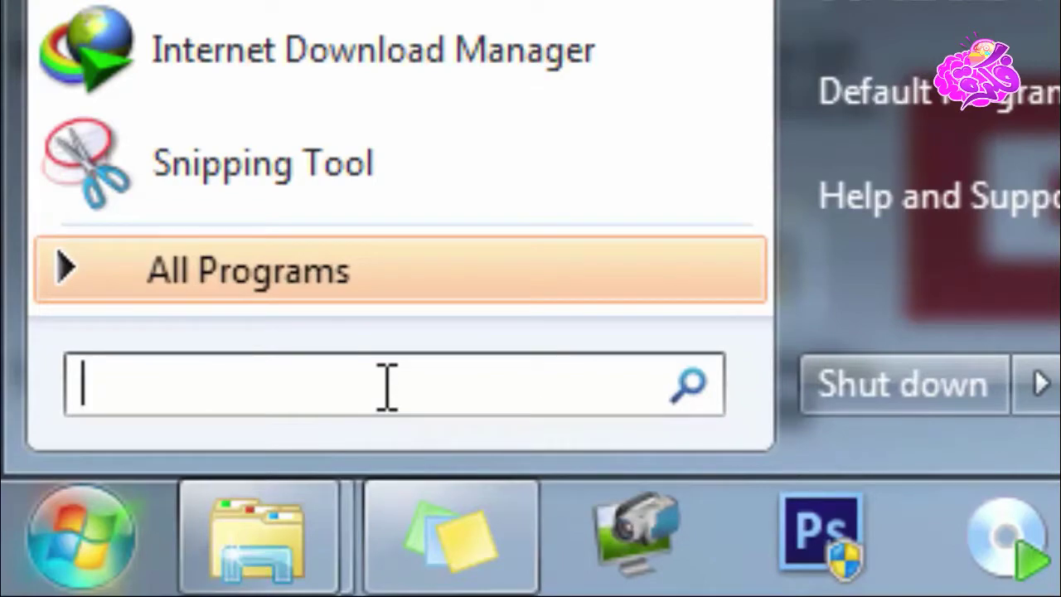
{"action": "type", "text": "cmd"}
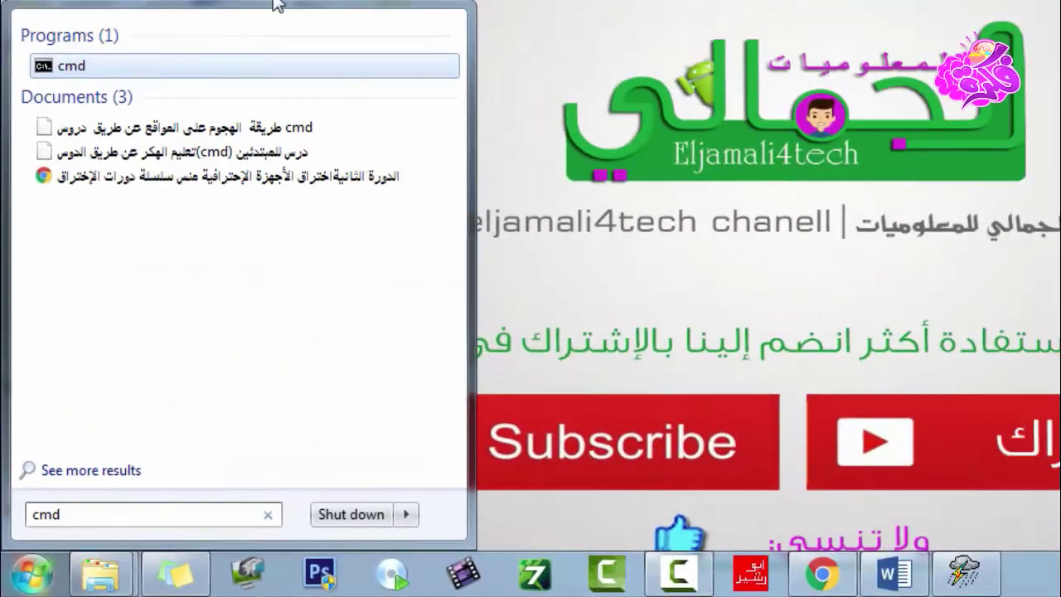
{"action": "left_click", "coordinate": [247, 67]}
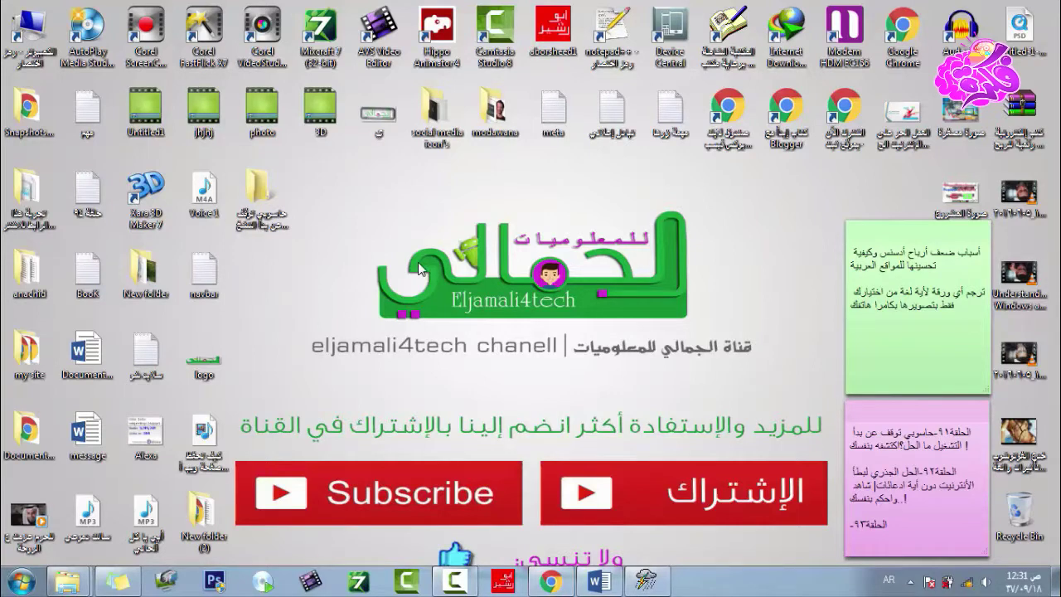
Open the Command Prompt by running cmd from the Run dialog, and close its window
{"action": "key", "text": "super+r"}
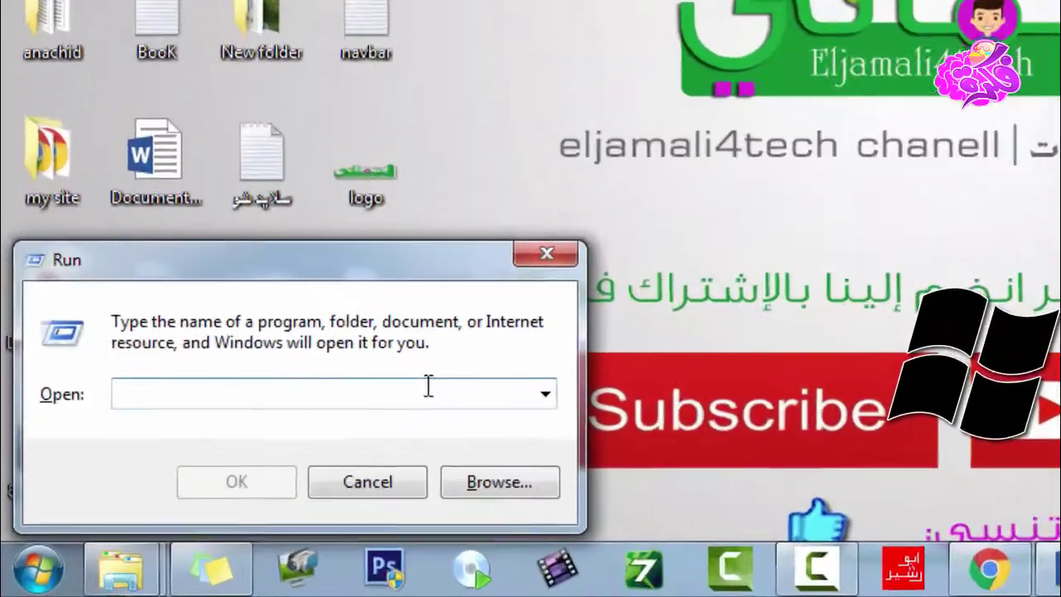
{"action": "type", "text": "cmd"}
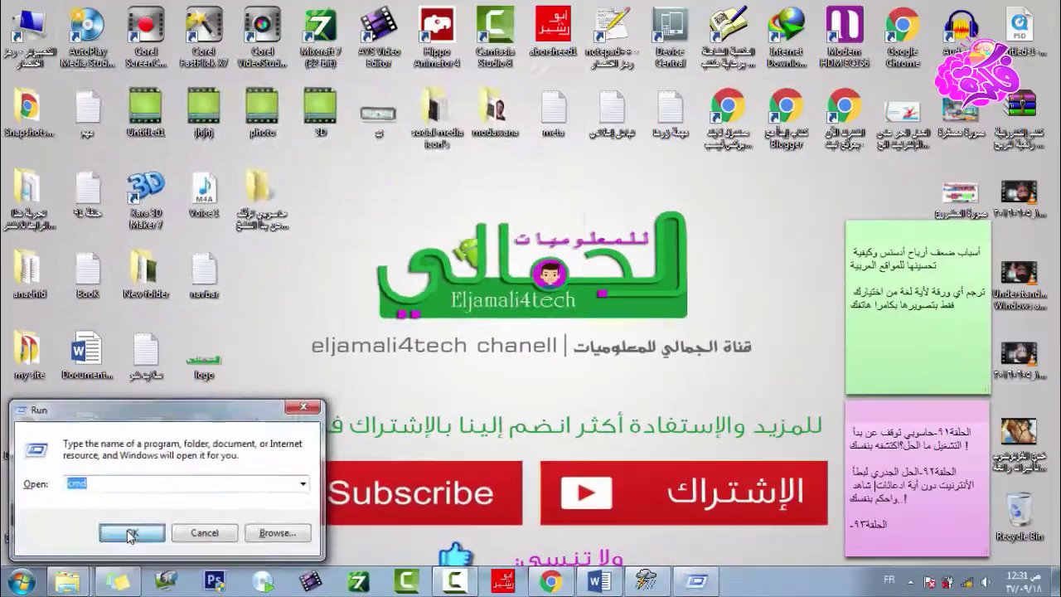
{"action": "left_click", "coordinate": [374, 415]}
{"action": "left_click", "coordinate": [559, 66]}
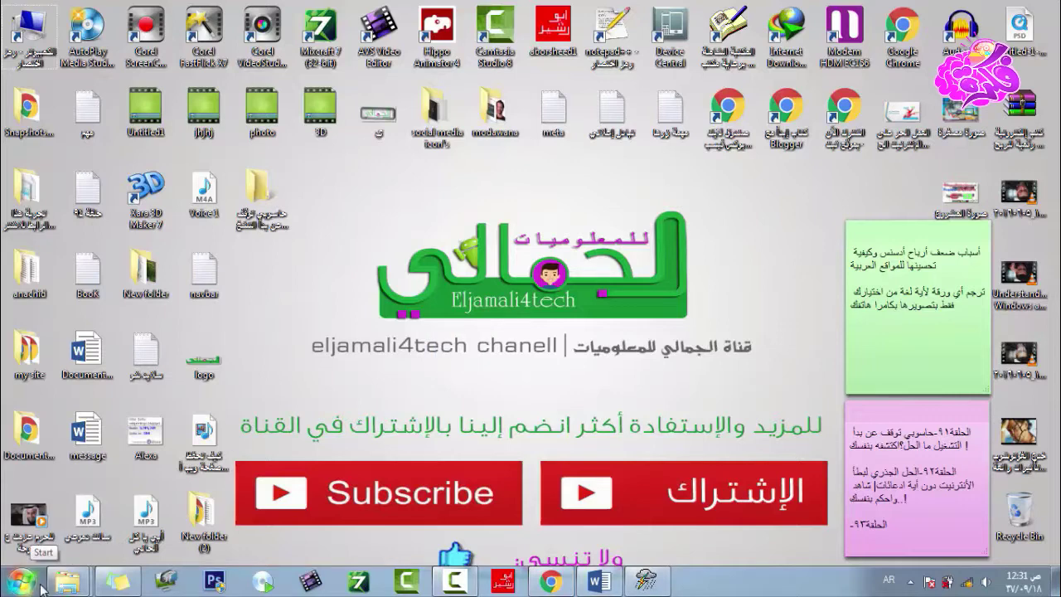
Open the Command Prompt by running cmd from the Run dialog, reposition its window, and start the diskpart utility
{"action": "key", "text": "super+r"}
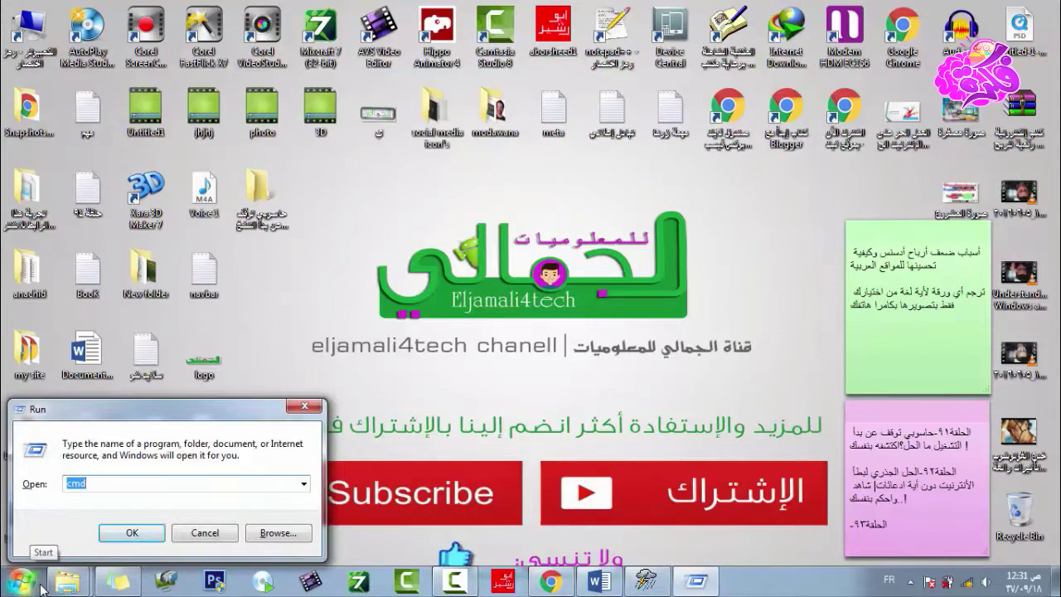
{"action": "key", "text": "Return"}
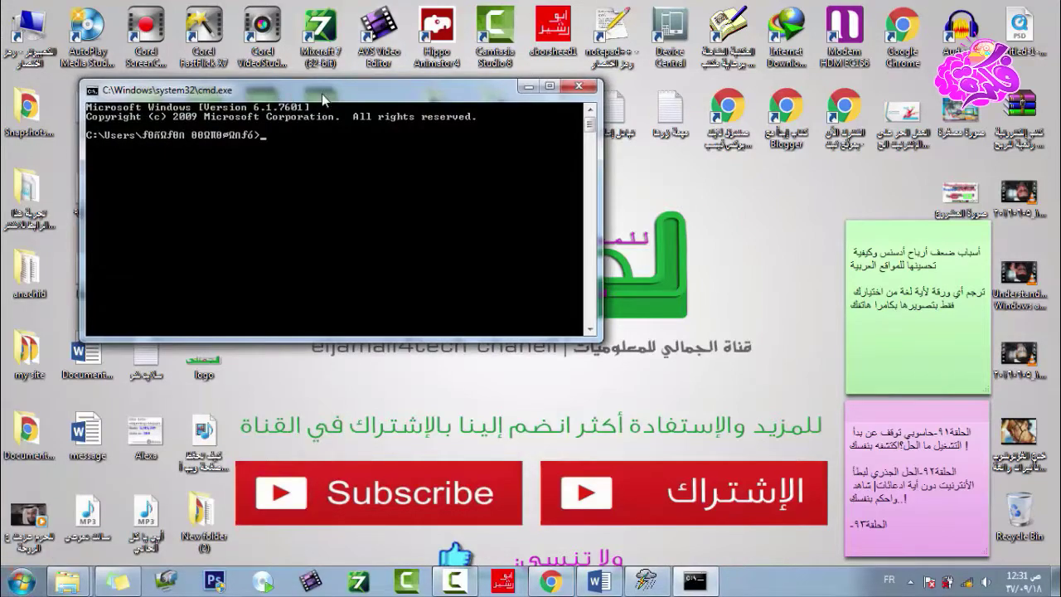
{"action": "left_click_drag", "start_coordinate": [324, 98], "coordinate": [469, 148]}
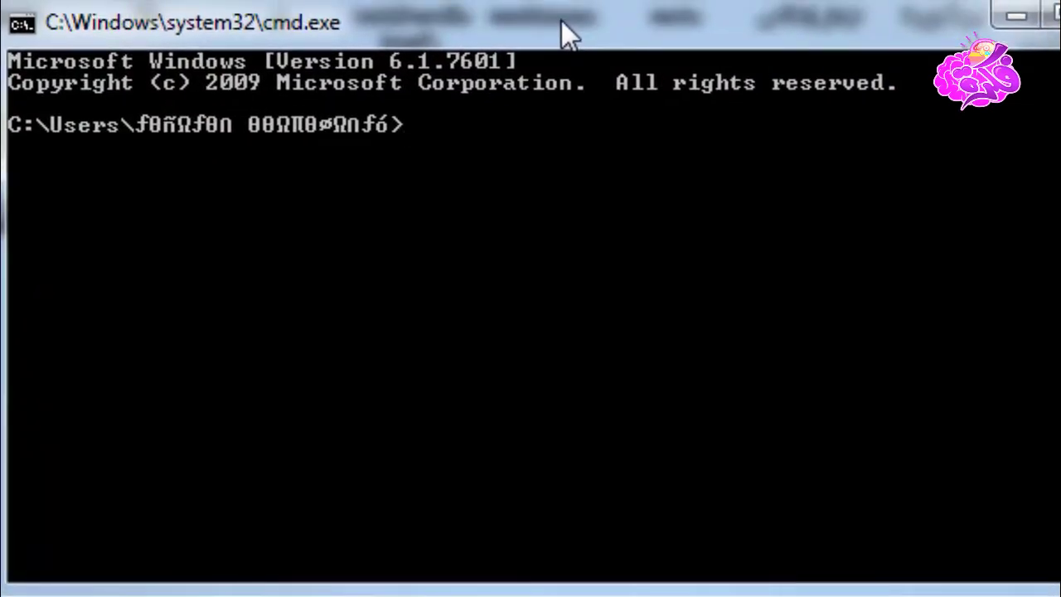
{"action": "type", "text": "diskpa"}
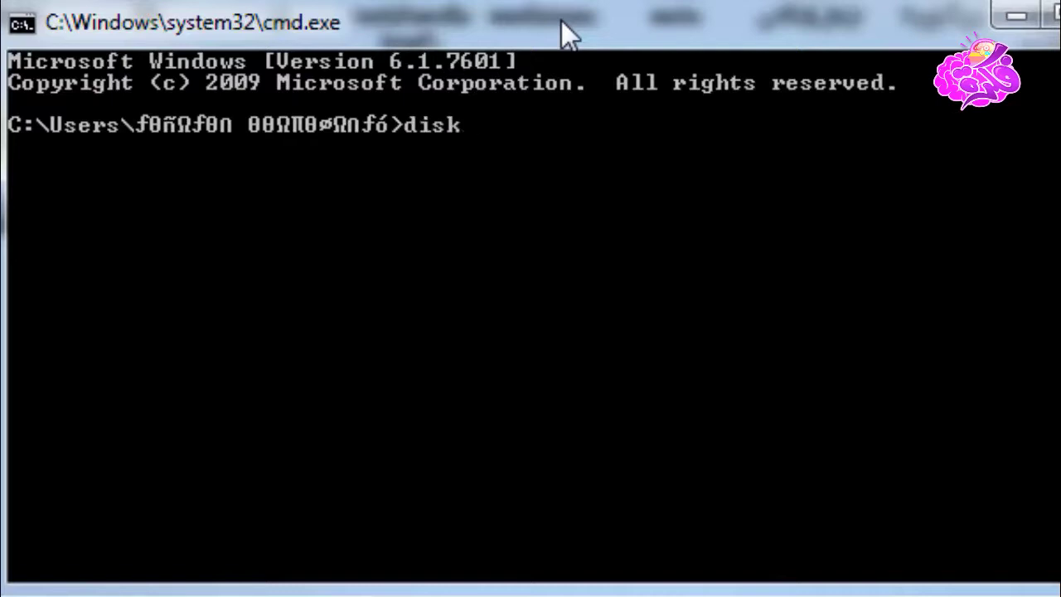
{"action": "type", "text": "rt"}
{"action": "key", "text": "Return"}
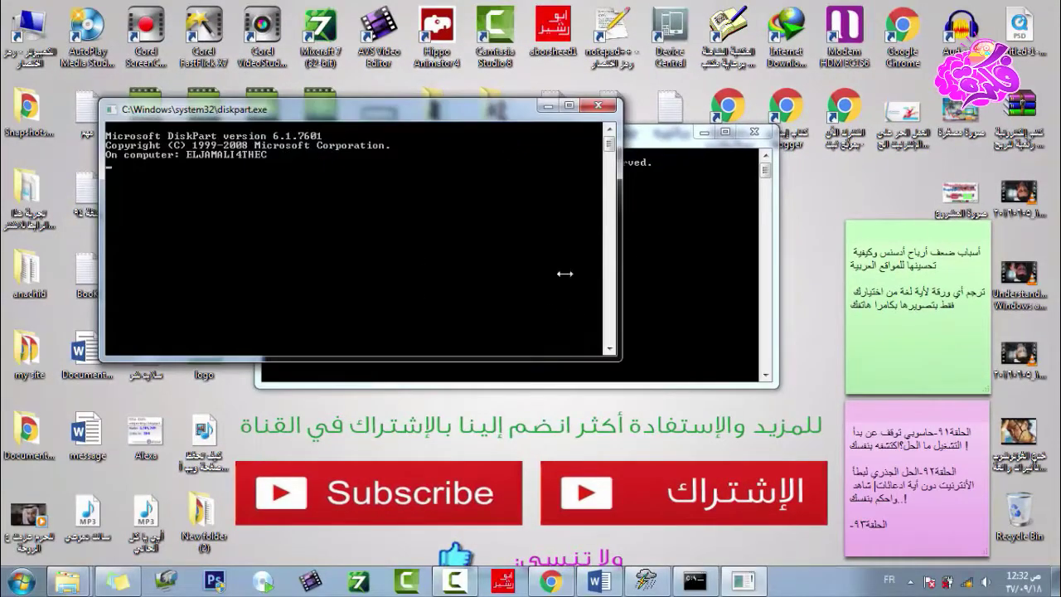
Reposition the DiskPart window and list the computer's disks with the list disk command
{"action": "left_click_drag", "start_coordinate": [454, 127], "coordinate": [593, 183]}
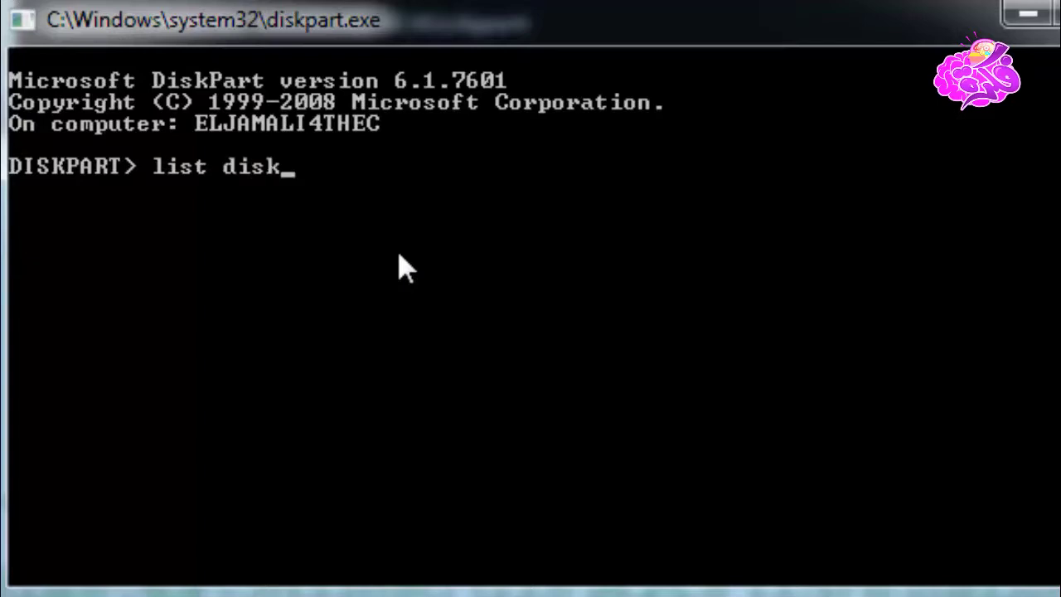
{"action": "key", "text": "Return"}
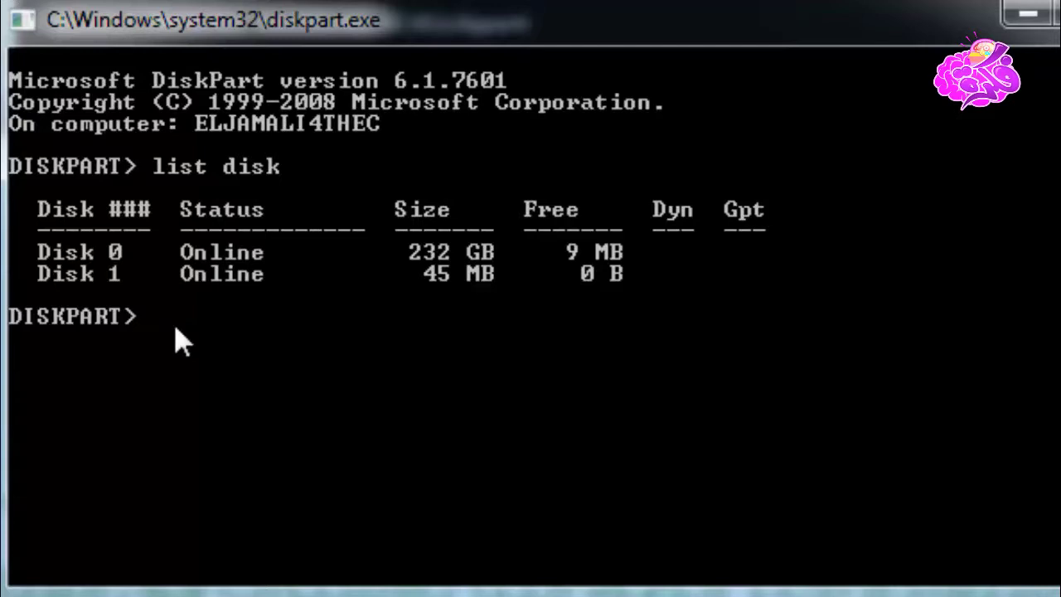
Begin a select command at the DiskPart prompt
{"action": "type", "text": "select"}
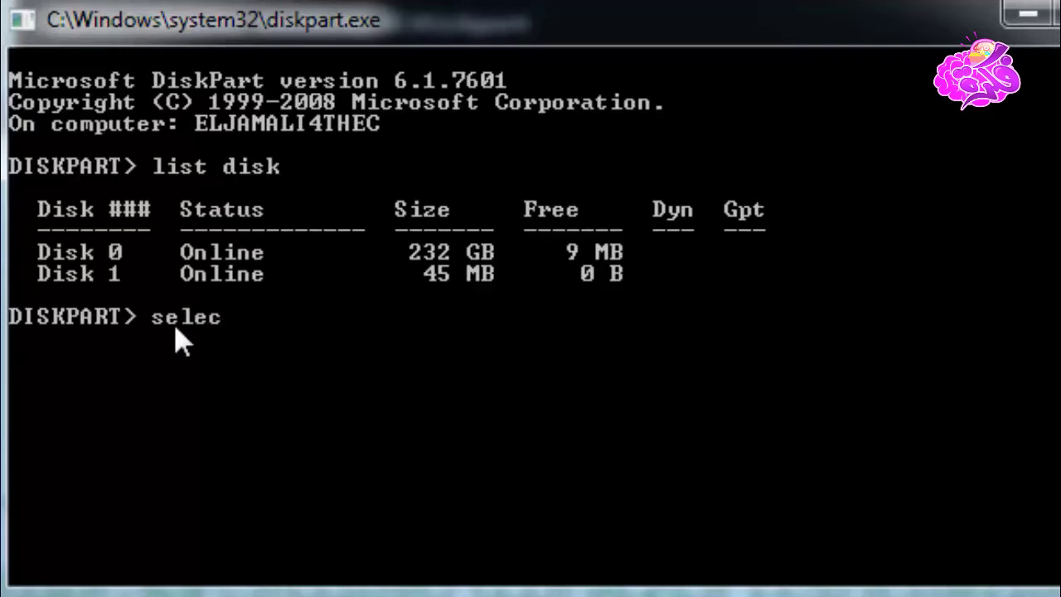